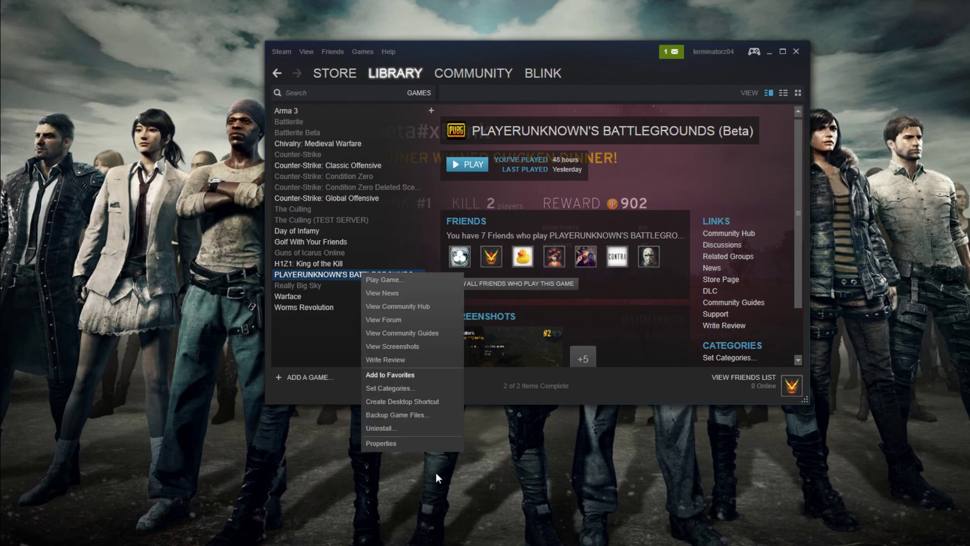
- Paste '-USEALLAVAILABLECORES -mammoc=system -sm4' into PUBG's Steam launch options from its Properties
left_click(401, 443)
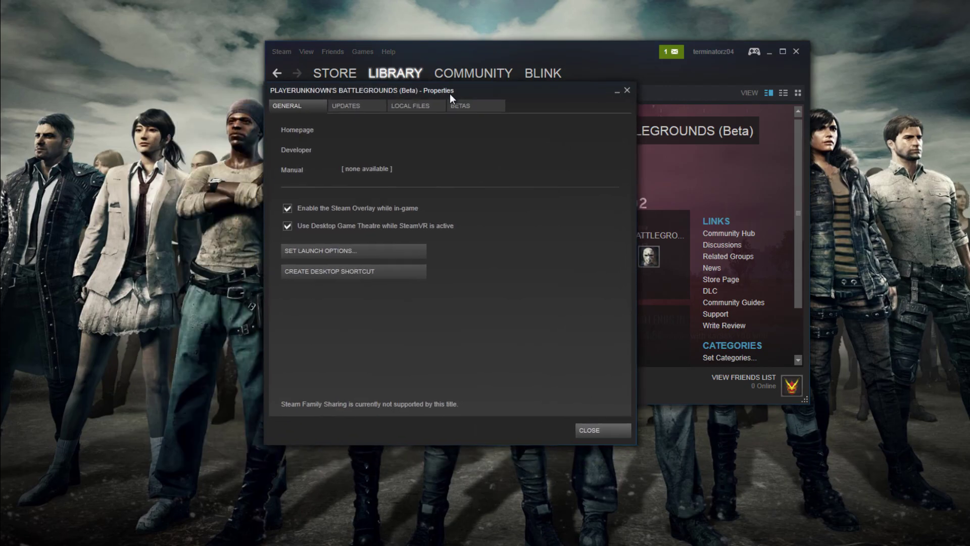
left_click(329, 254)
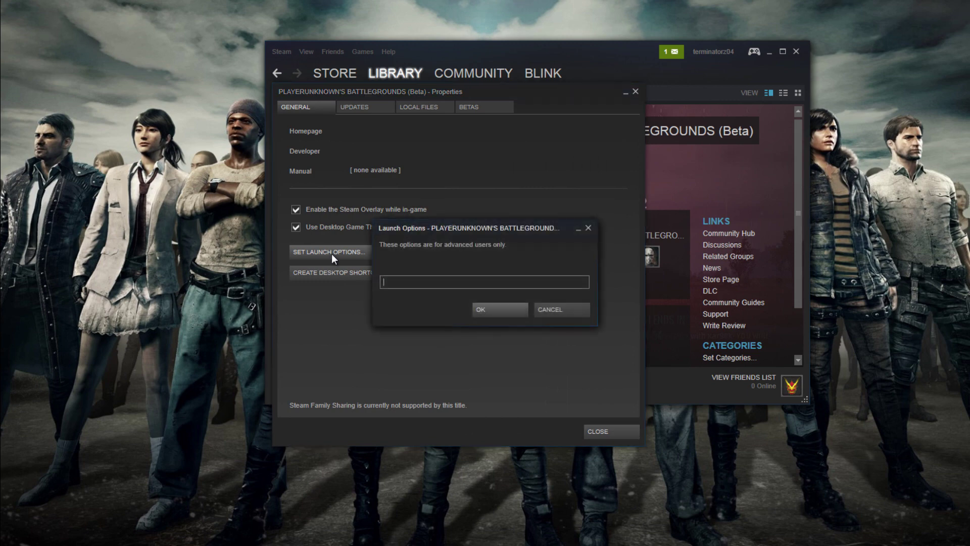
right_click(428, 279)
left_click(443, 310)
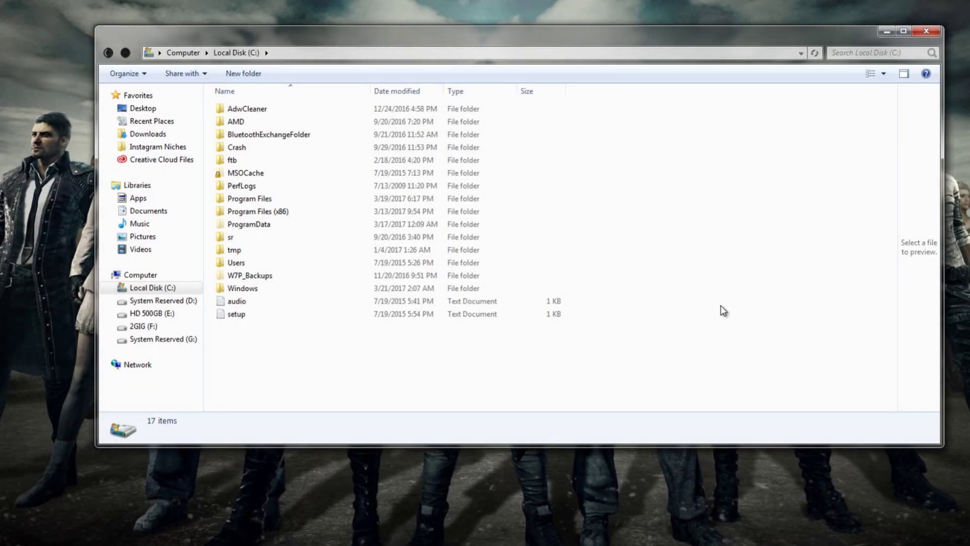
- Browse to the user's AppData\Local folder from the C: drive's Users folder
double_click(303, 263)
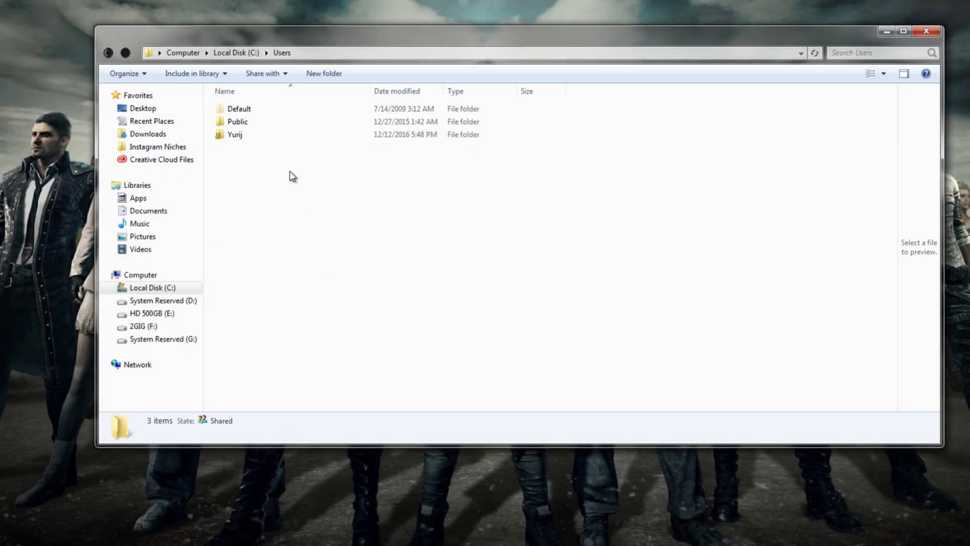
double_click(264, 138)
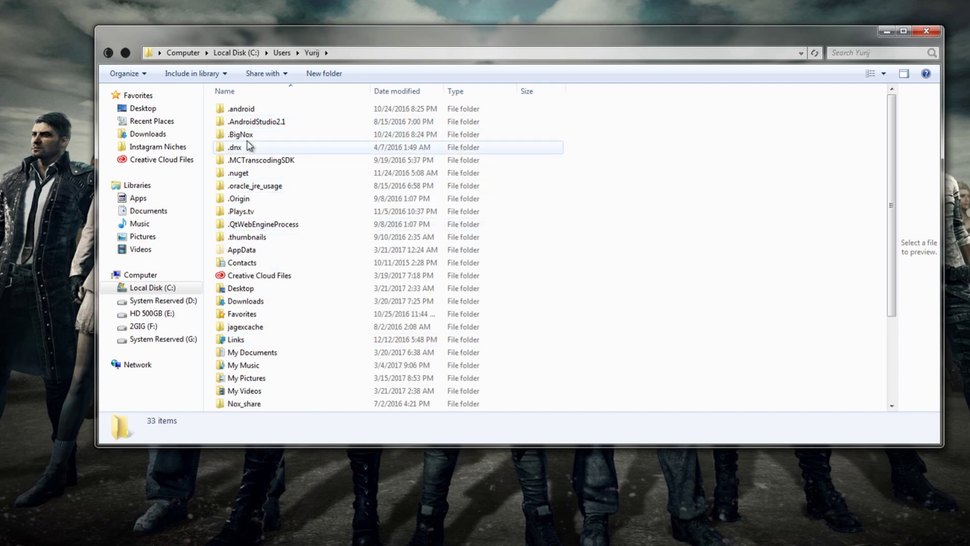
double_click(251, 250)
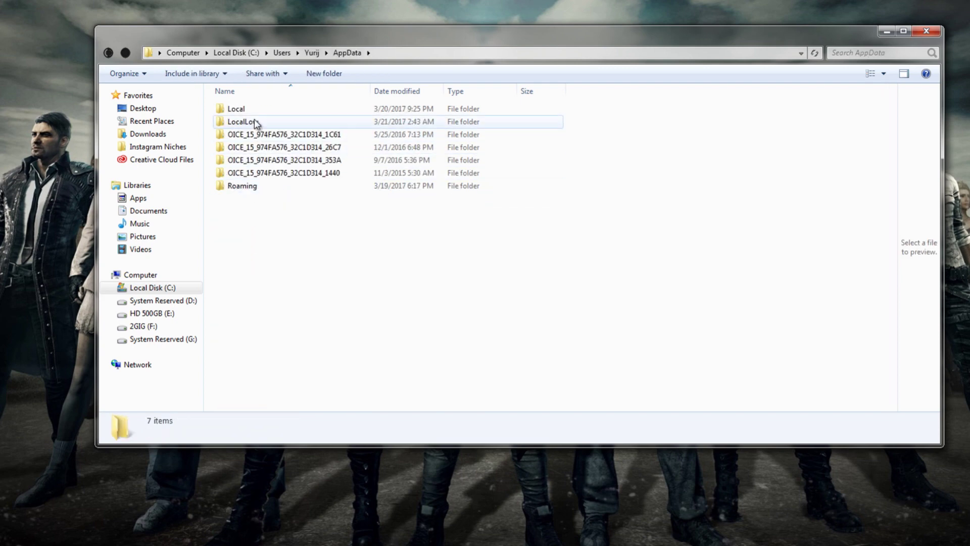
double_click(263, 115)
scroll(427, 238, "down", 5)
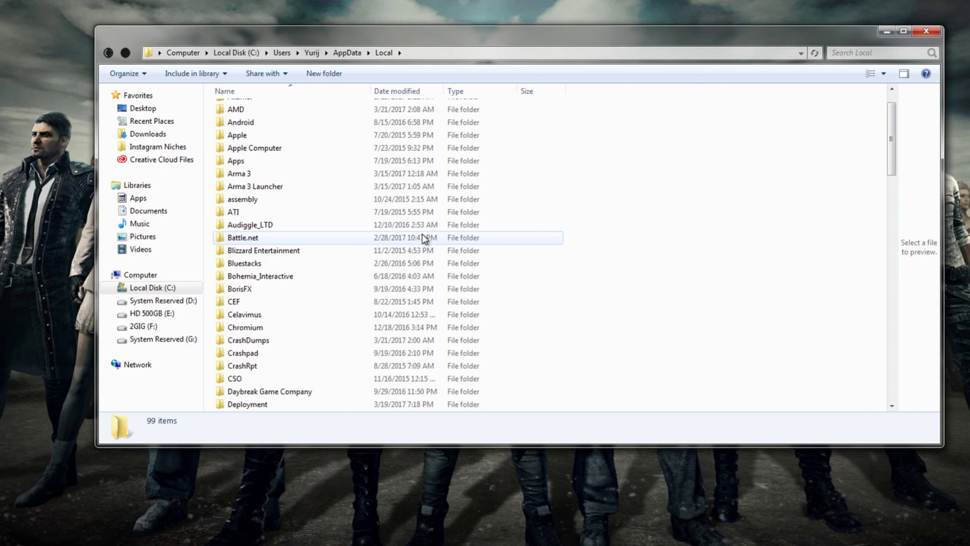
scroll(393, 288, "down", 13)
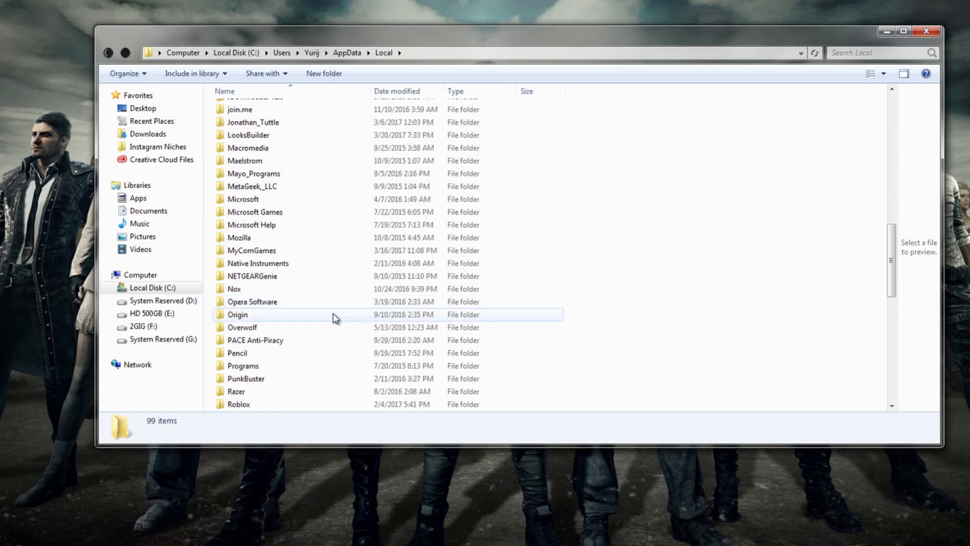
scroll(278, 338, "down", 2)
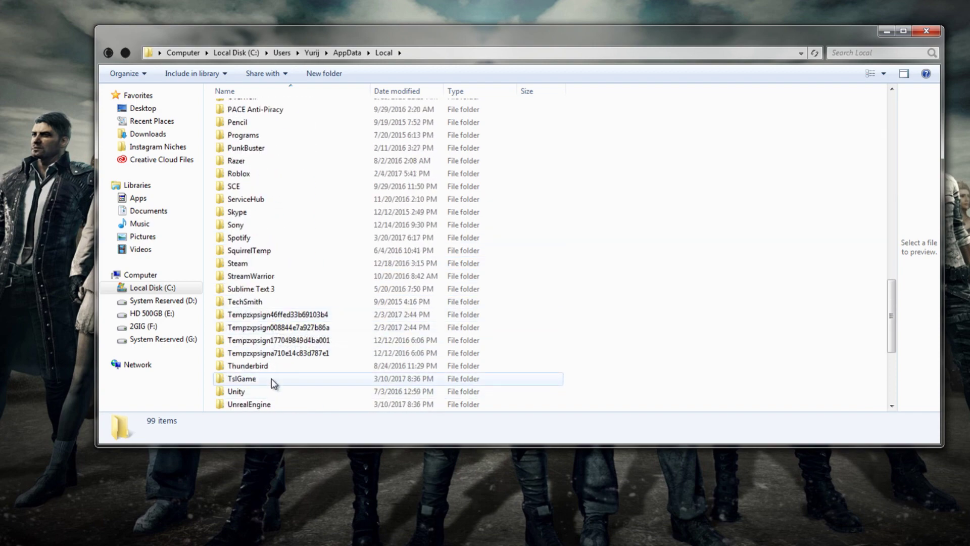
- Open GameUserSettings from TslGame\Saved\Config\WindowsNoEditor with Edit with Notepad++
double_click(272, 378)
double_click(268, 113)
double_click(268, 113)
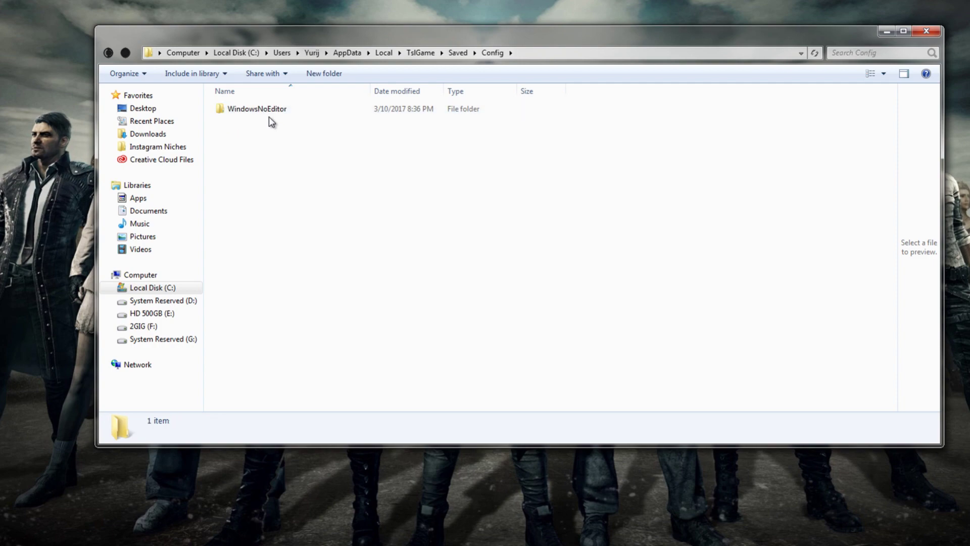
double_click(268, 113)
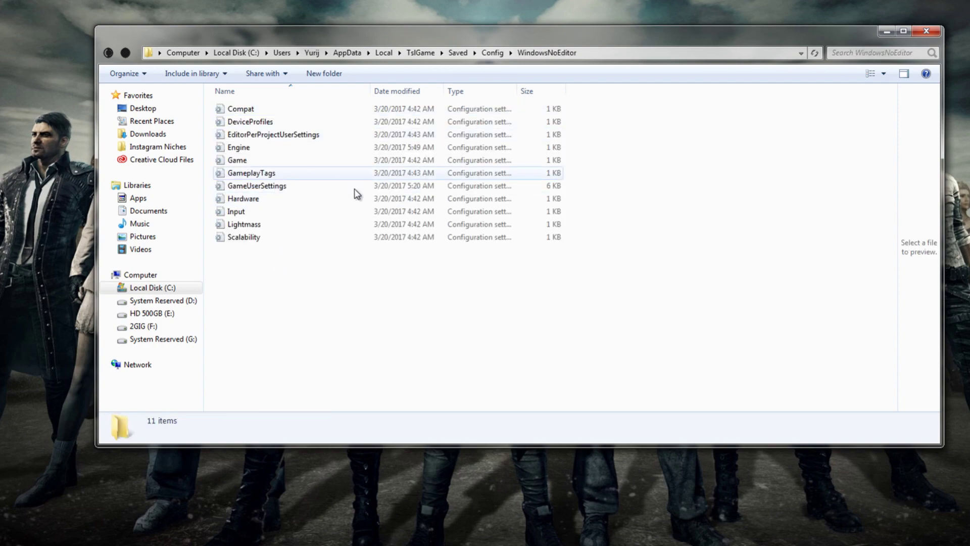
right_click(309, 186)
left_click(360, 246)
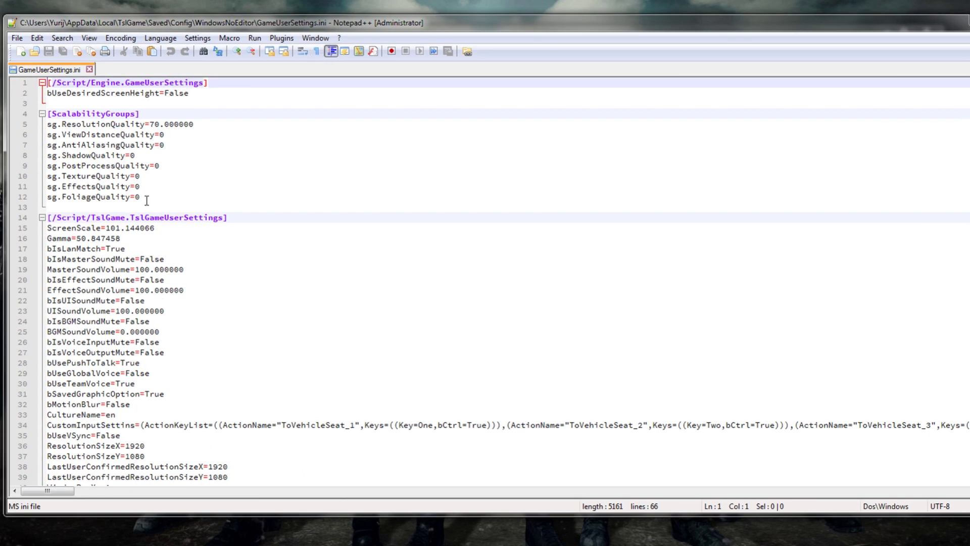
- Select the [ScalabilityGroups] lines 4–12 in GameUserSettings.ini and delete them, dismissing the plugin prompt
left_click_drag(147, 201, 46, 115)
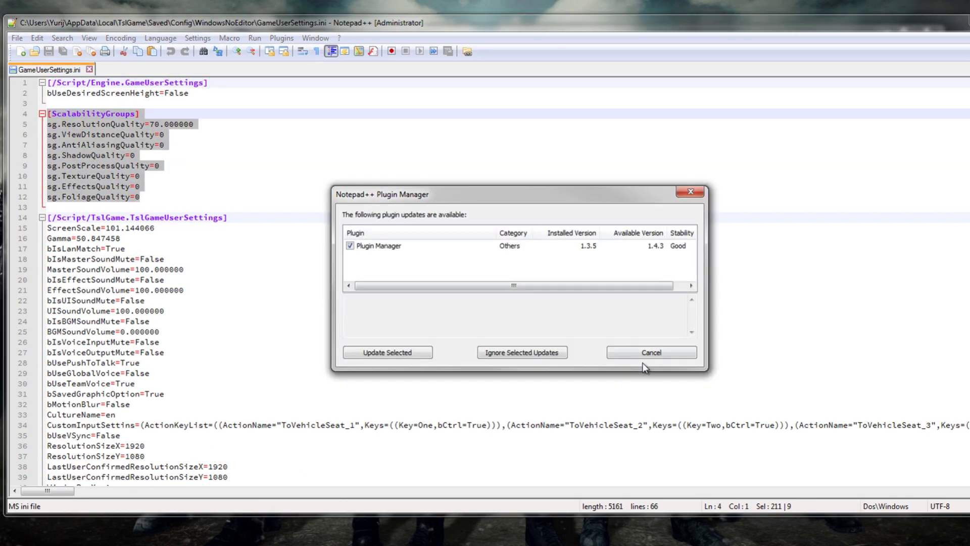
left_click(642, 353)
key("Delete")
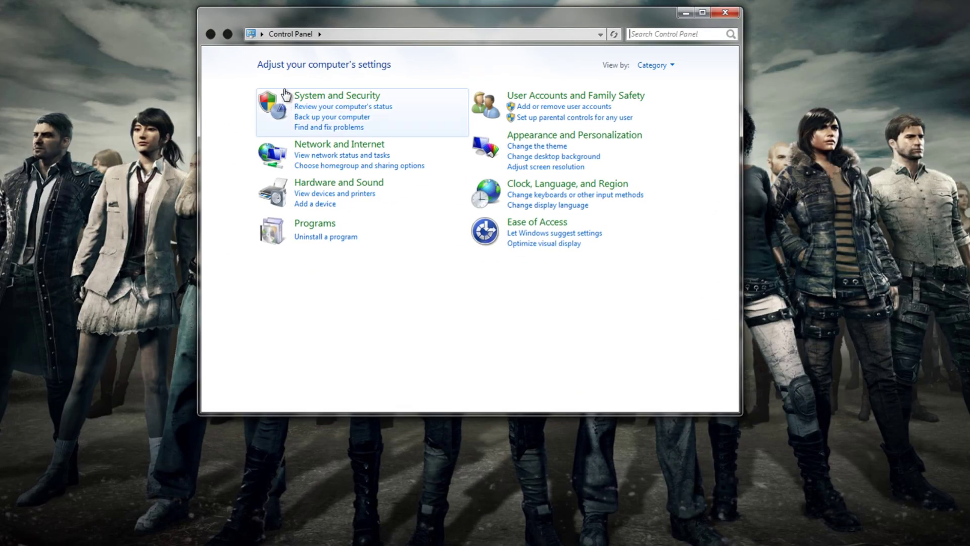
- Open Virtual Memory via System, Advanced system settings and the Performance Options Advanced tab
left_click(343, 96)
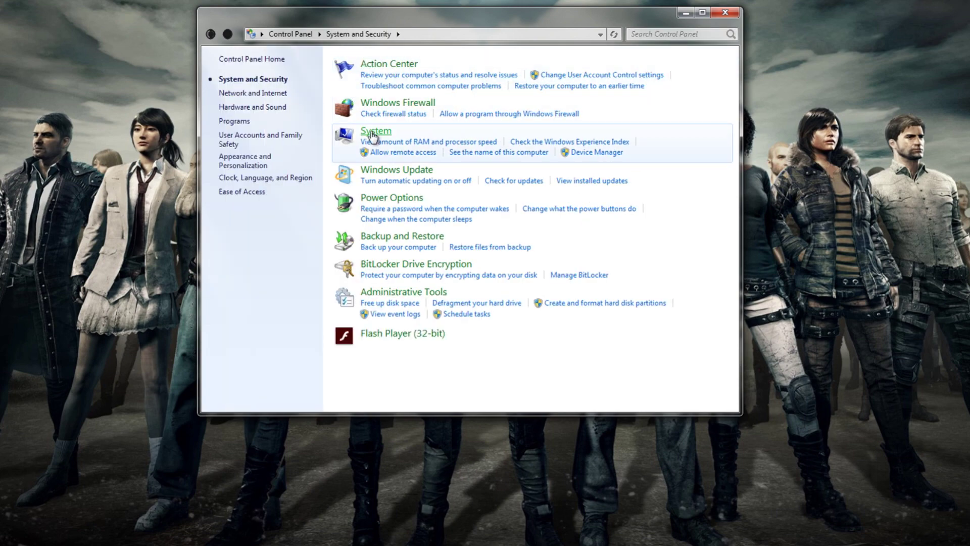
left_click(374, 133)
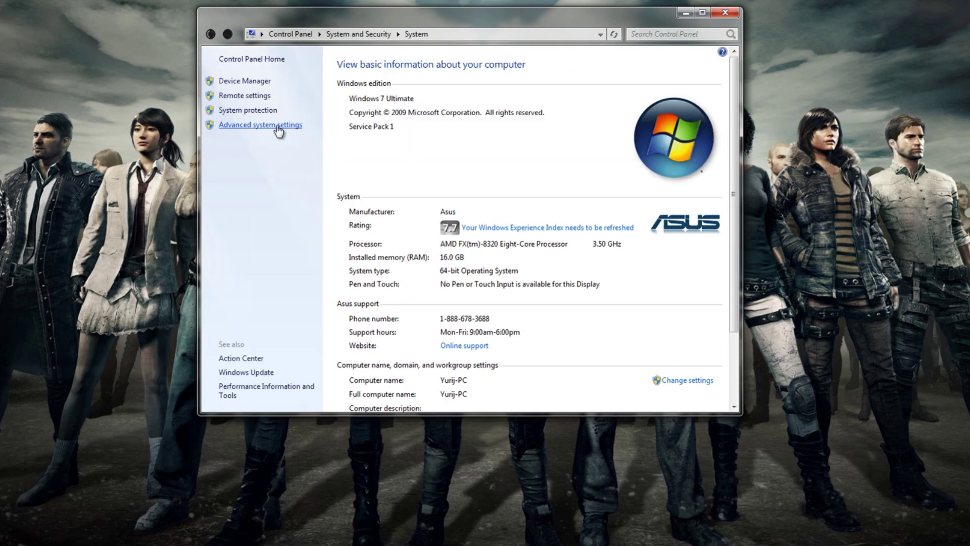
left_click(278, 129)
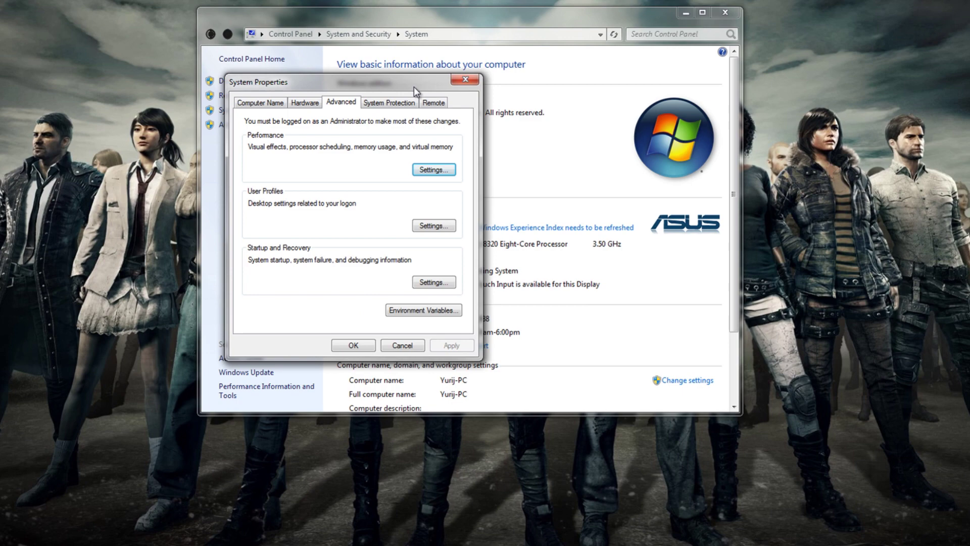
key("Escape")
left_click(433, 169)
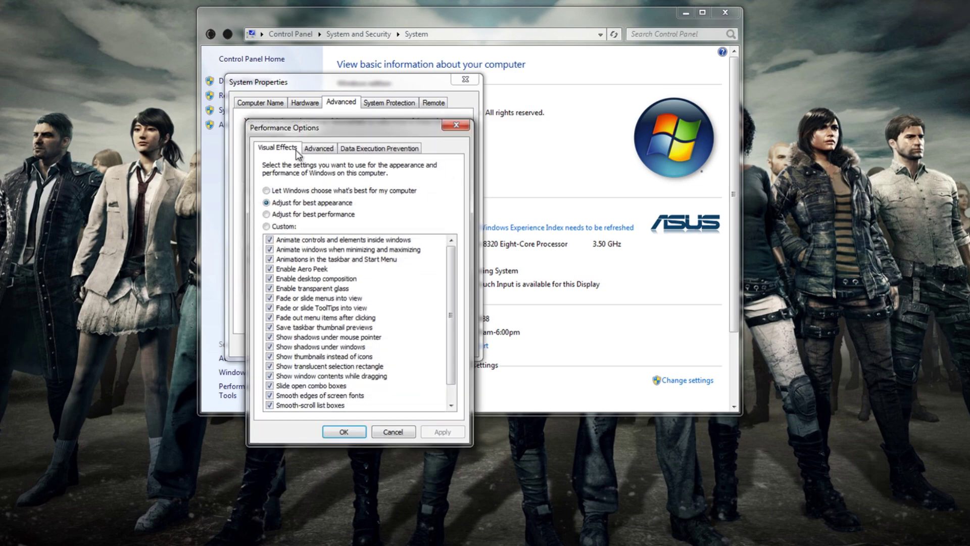
left_click(321, 149)
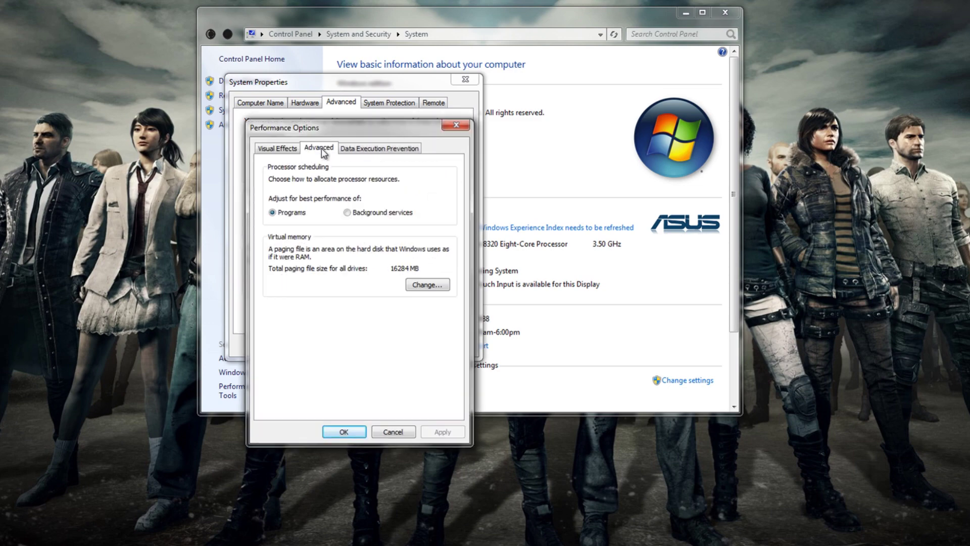
left_click(441, 289)
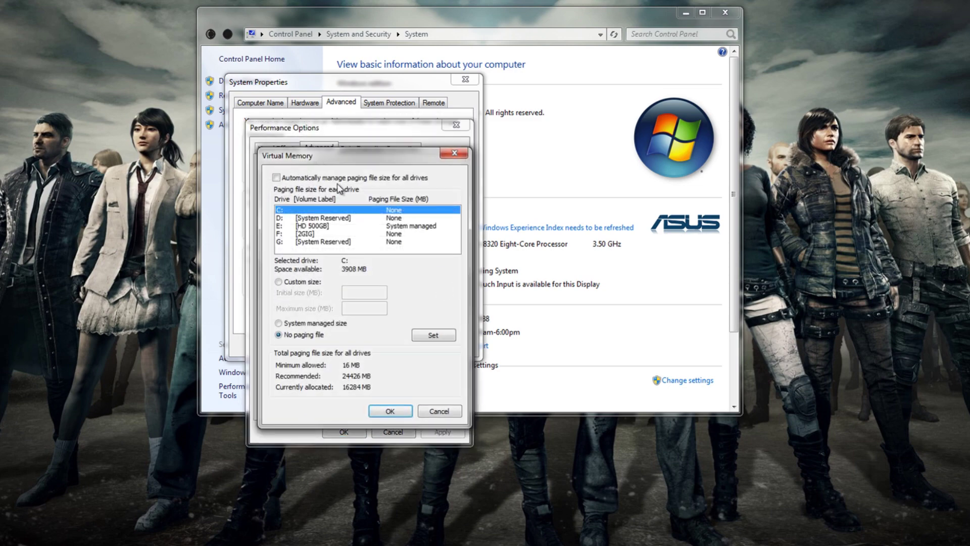
- Uncheck automatic paging file management for all drives and select drives E: and F: individually
left_click(339, 177)
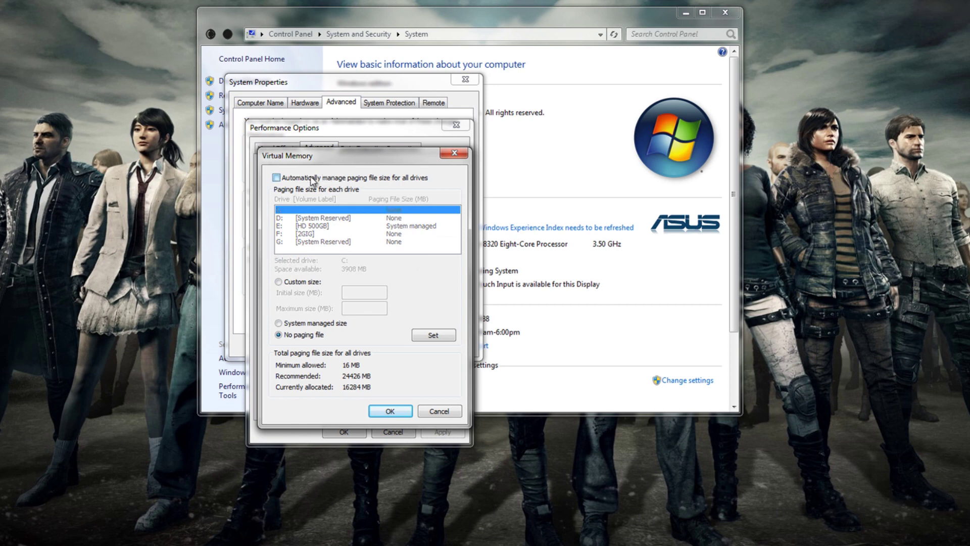
left_click(357, 178)
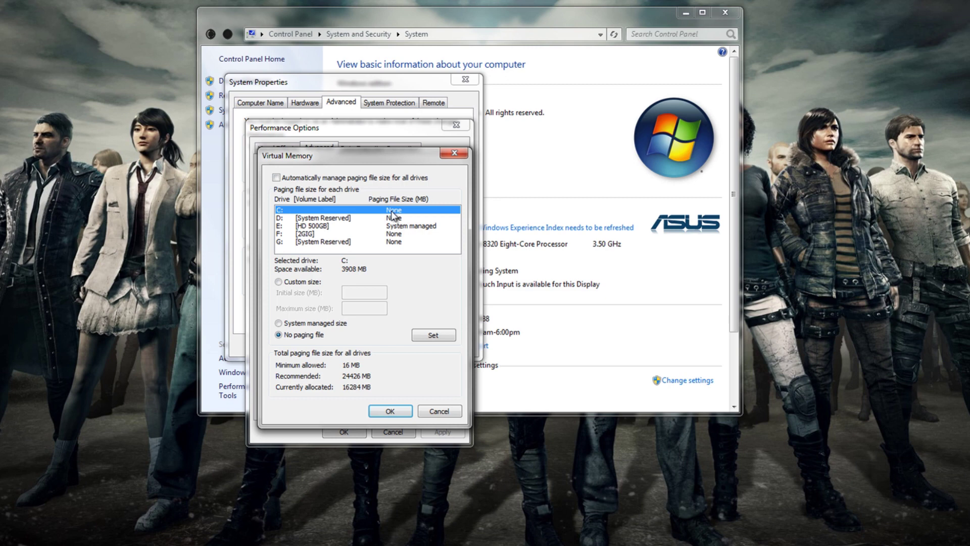
left_click(331, 227)
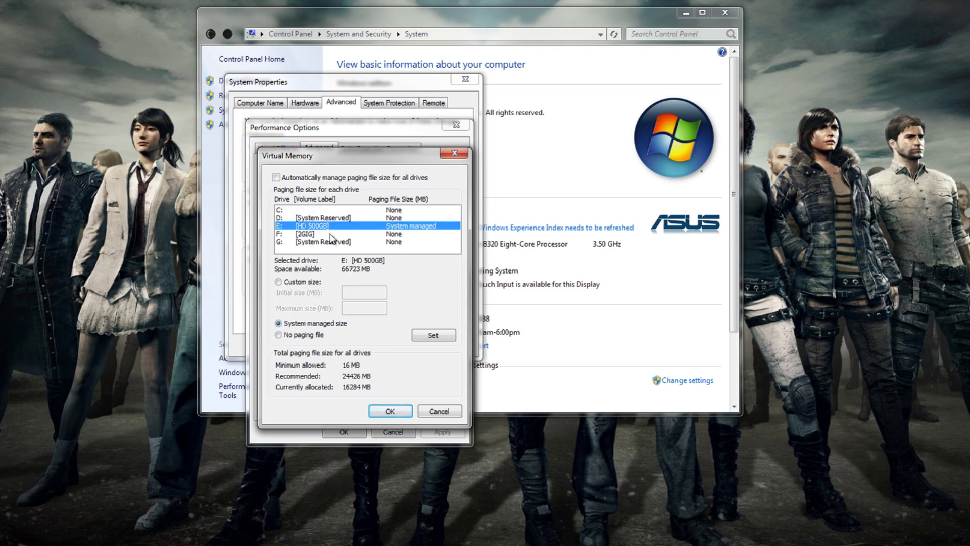
left_click(343, 233)
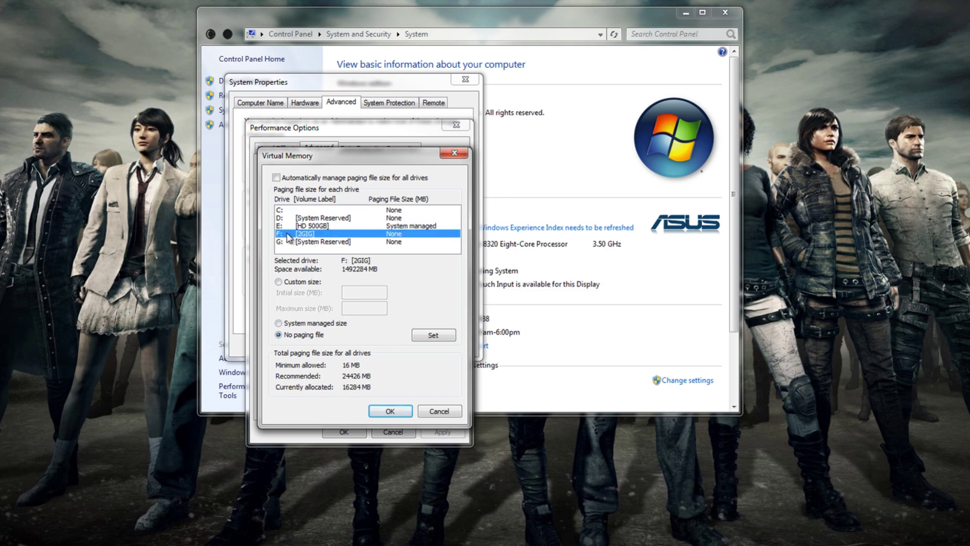
key("Up")
left_click(320, 233)
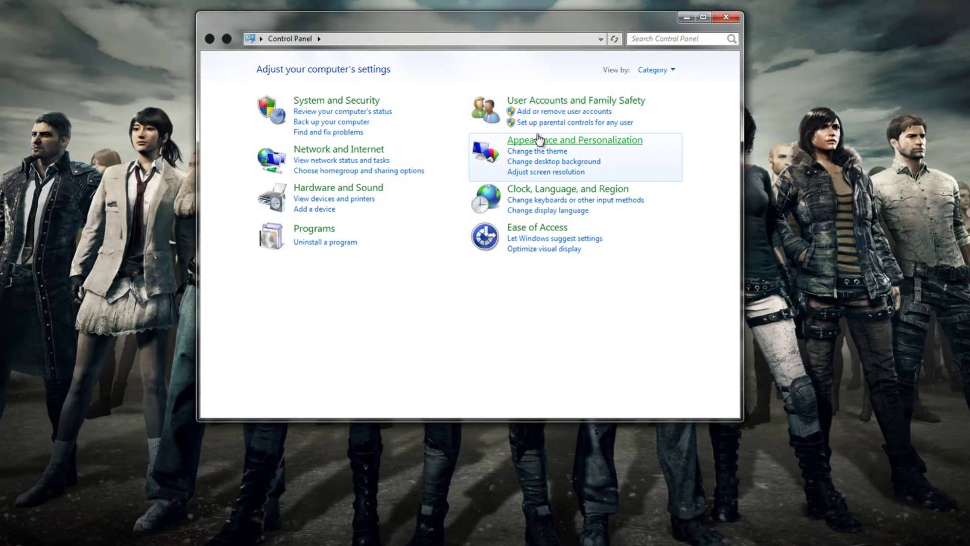
- Open Appearance and Personalization > Personalization and scroll to Basic and High Contrast Themes with Windows Classic
left_click(532, 140)
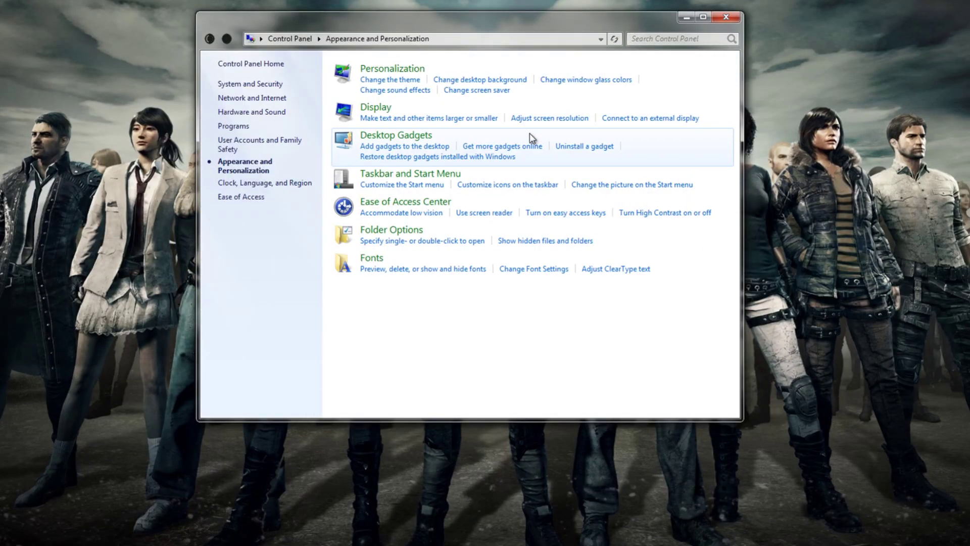
left_click(403, 71)
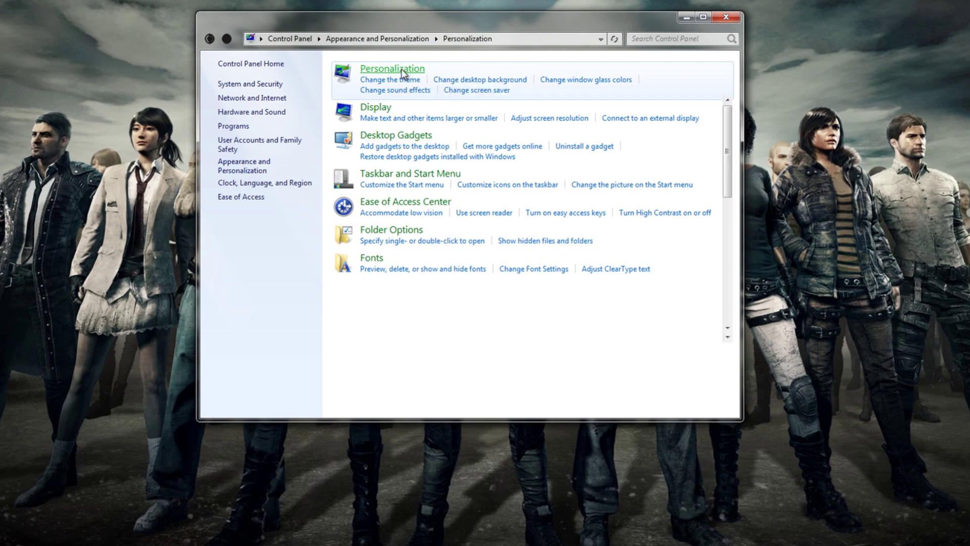
left_click_drag(730, 147, 729, 263)
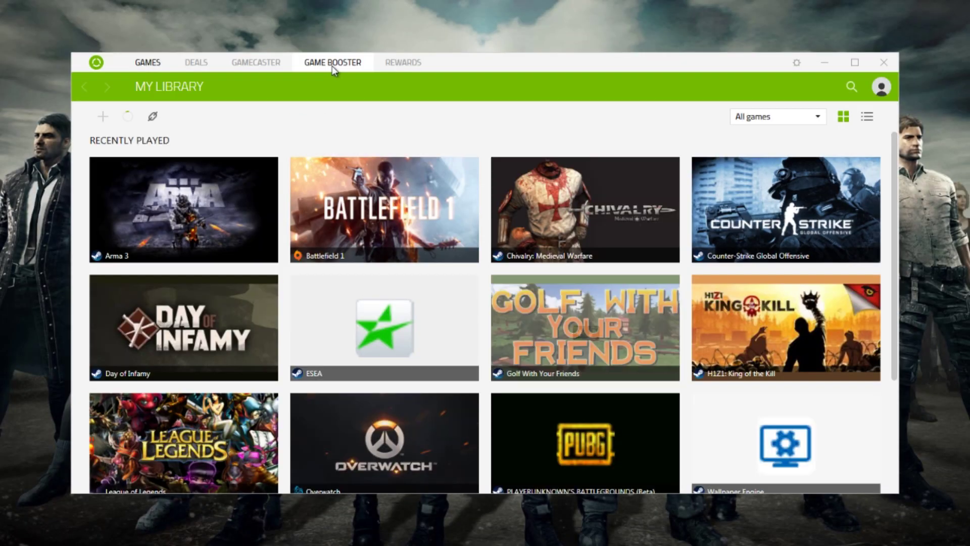
- Run BOOST from Razer Cortex's GAME BOOSTER page to free 159 MB of RAM
left_click(334, 63)
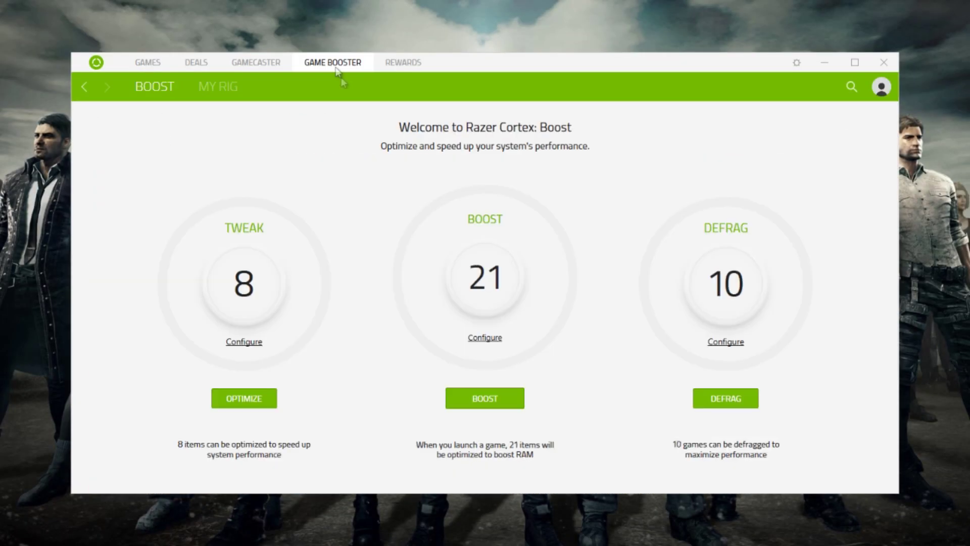
left_click(451, 402)
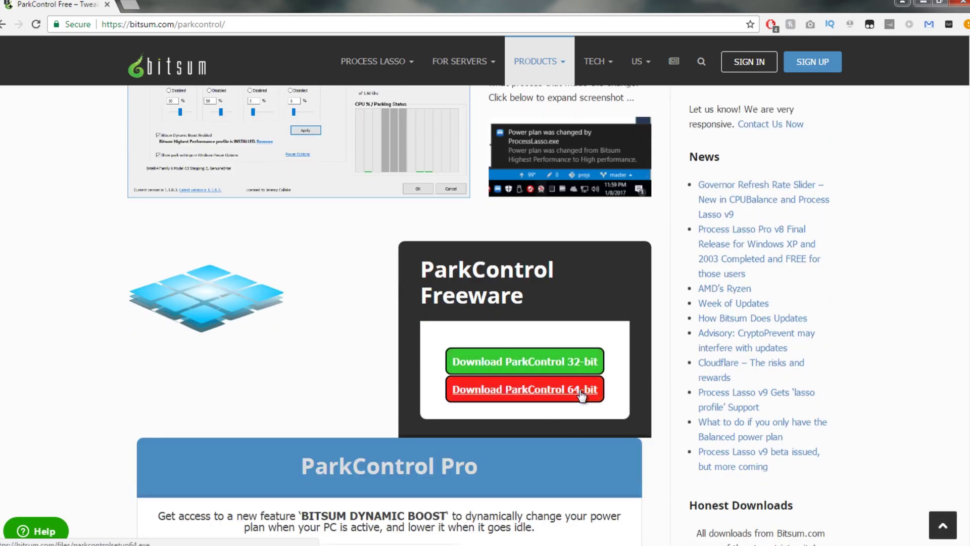
- Download the 64-bit ParkControl installer from Bitsum's ParkControl page
left_click(514, 393)
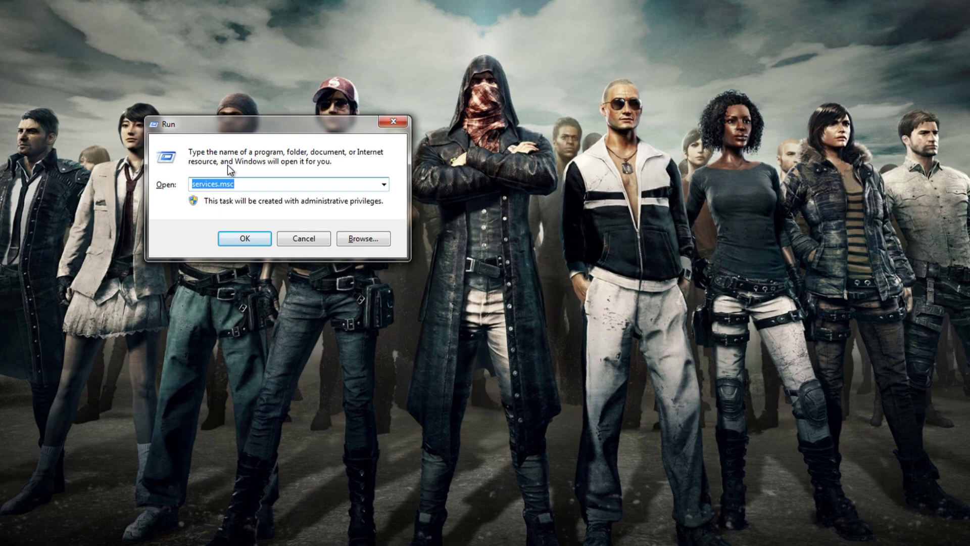
- Set msconfig's boot Number of processors to 8, then start the CCleaner FREE download
type("msconfig")
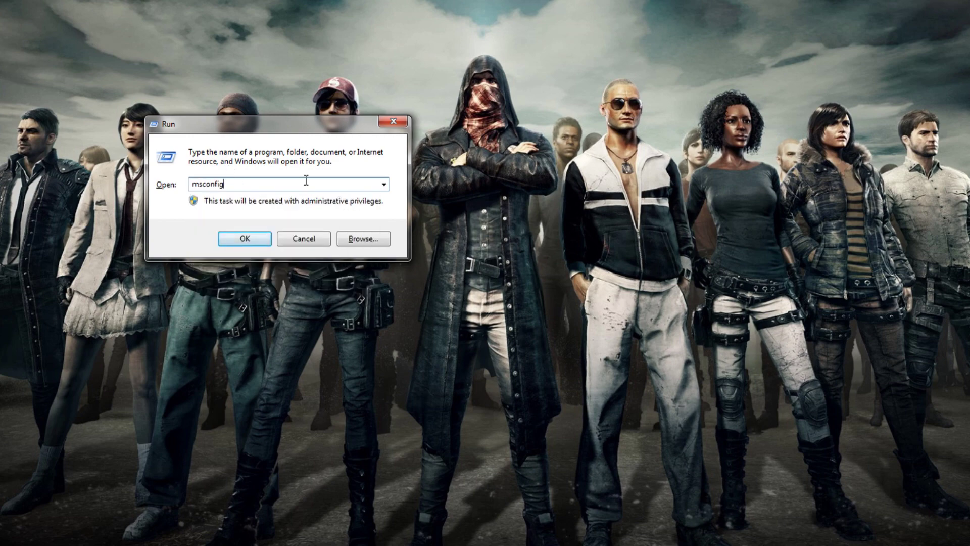
left_click(257, 241)
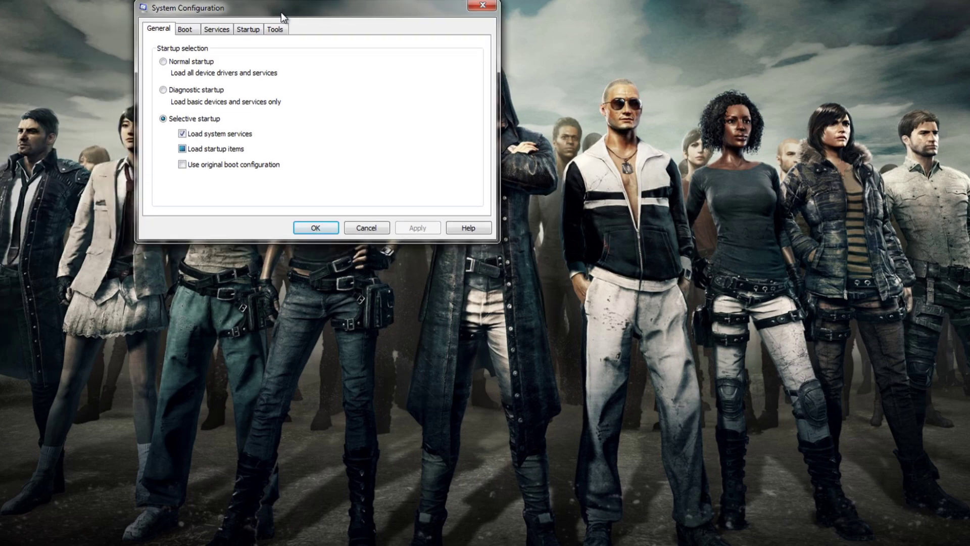
left_click(196, 31)
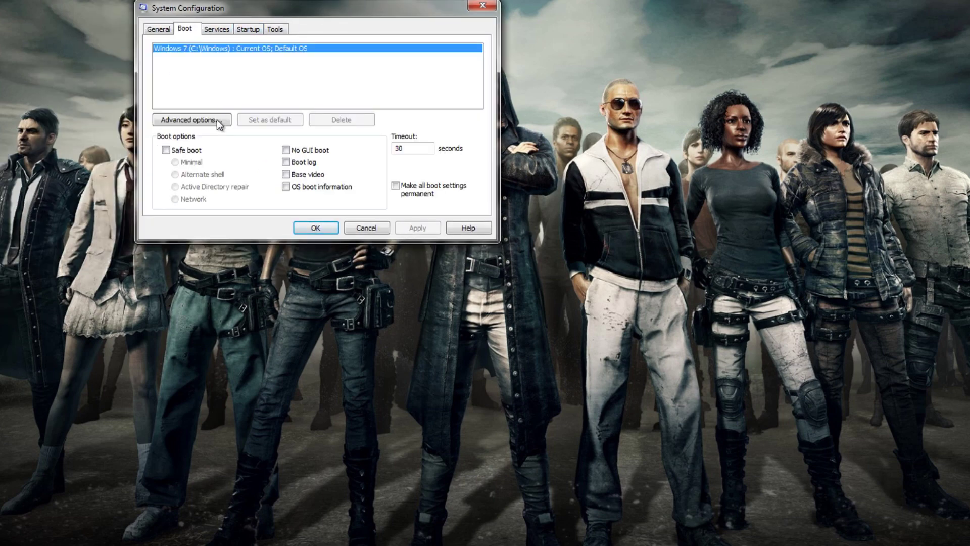
left_click(189, 119)
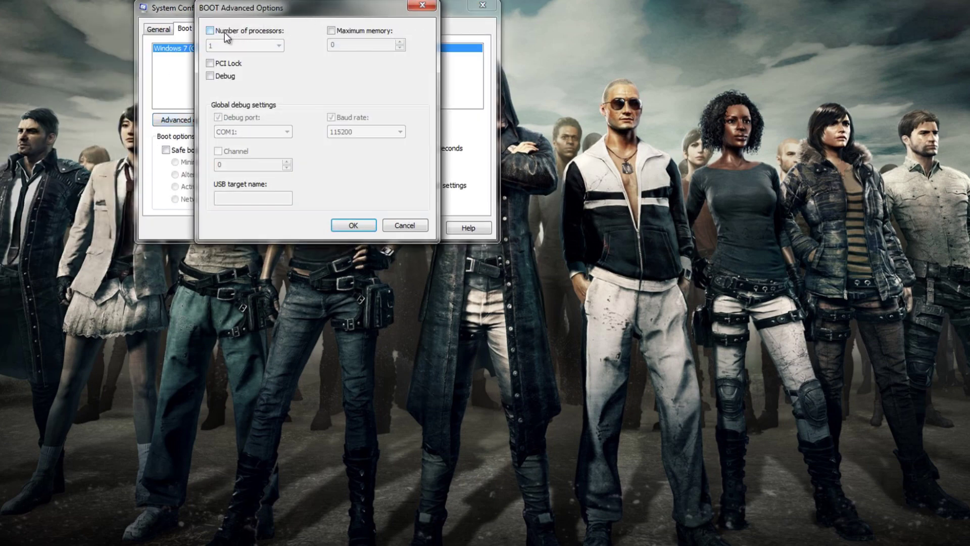
left_click(226, 36)
left_click(268, 45)
left_click(219, 116)
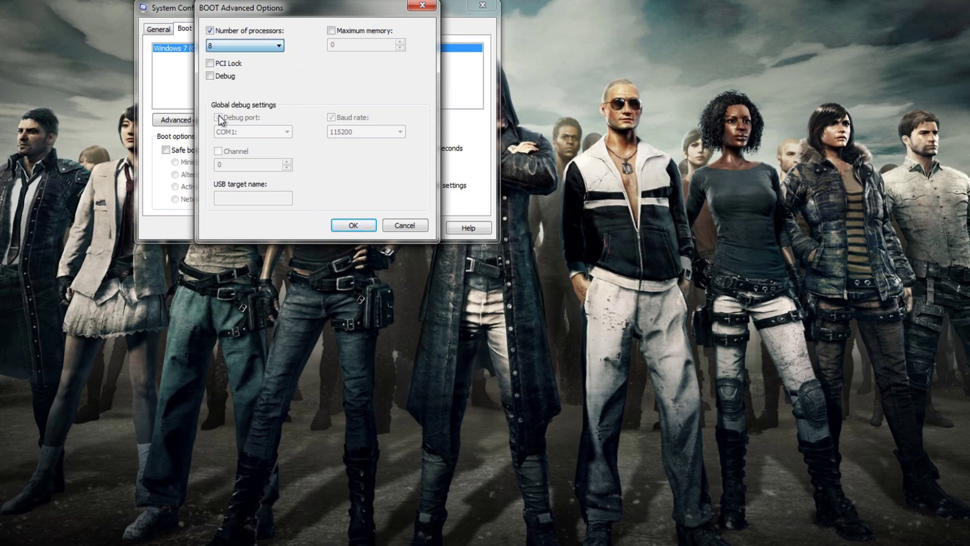
left_click(354, 226)
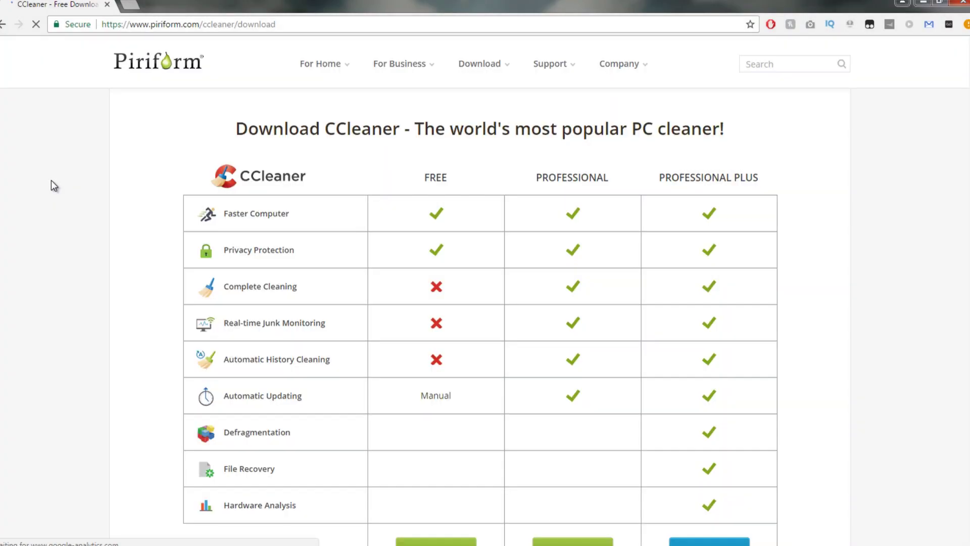
scroll(59, 191, "down", 1)
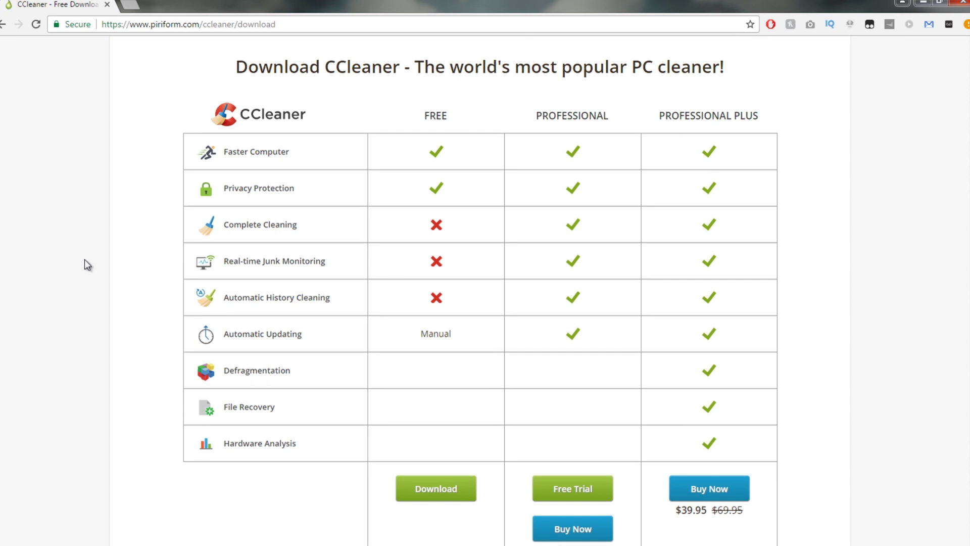
left_click(437, 489)
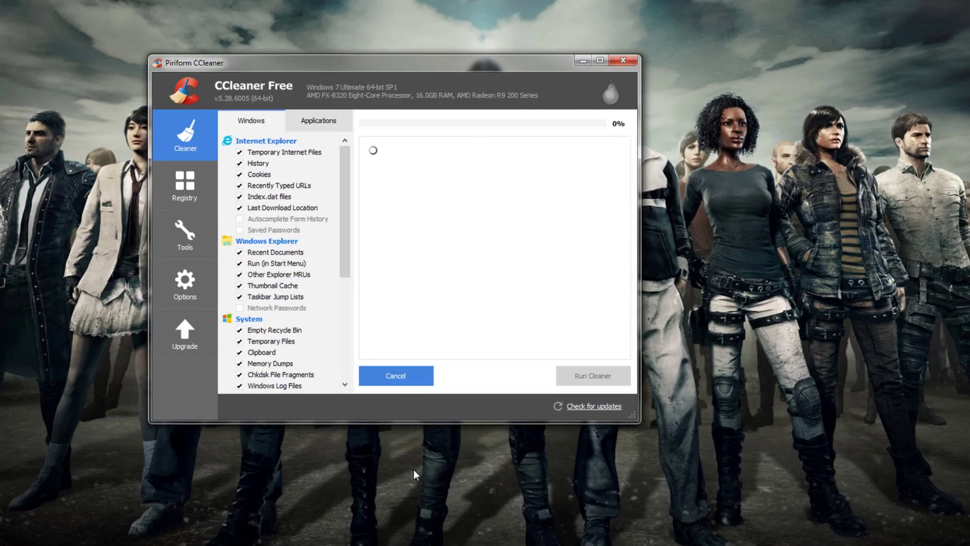
- Start CCleaner's cleaning run and agree to force-close Google Chrome
key("Return")
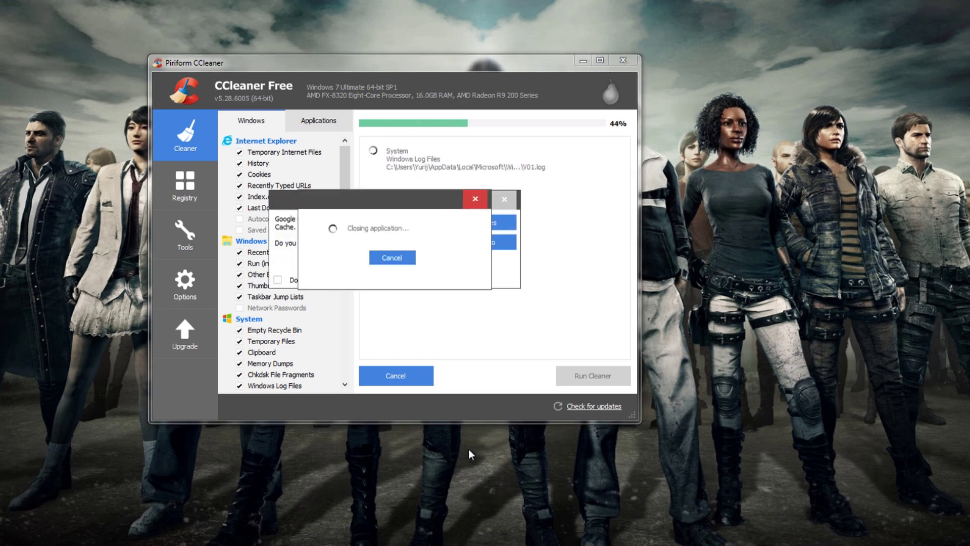
left_click(360, 282)
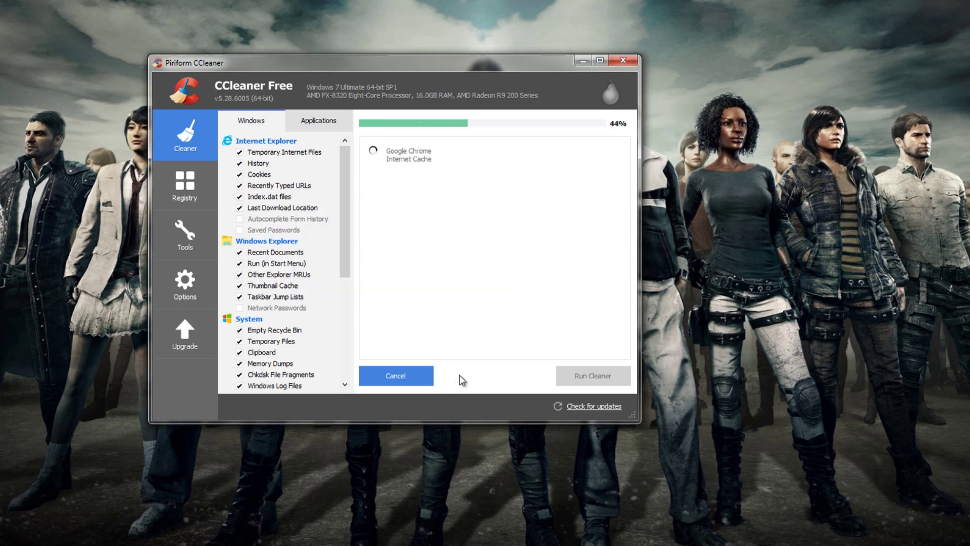